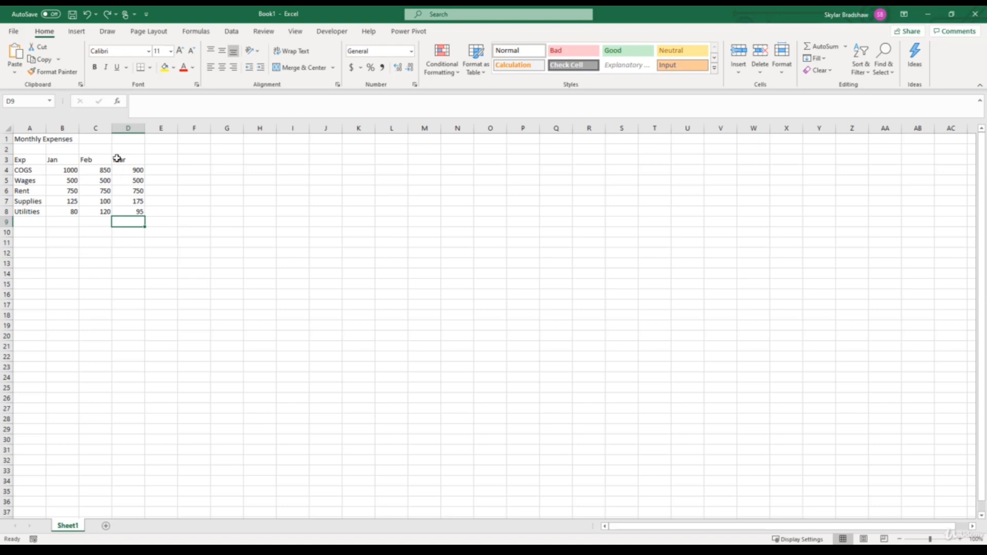
Replace the Jan header in cell B3 with the date 1/1/2020, undoing and redoing the entry once
click(65, 159)
click(92, 159)
click(121, 159)
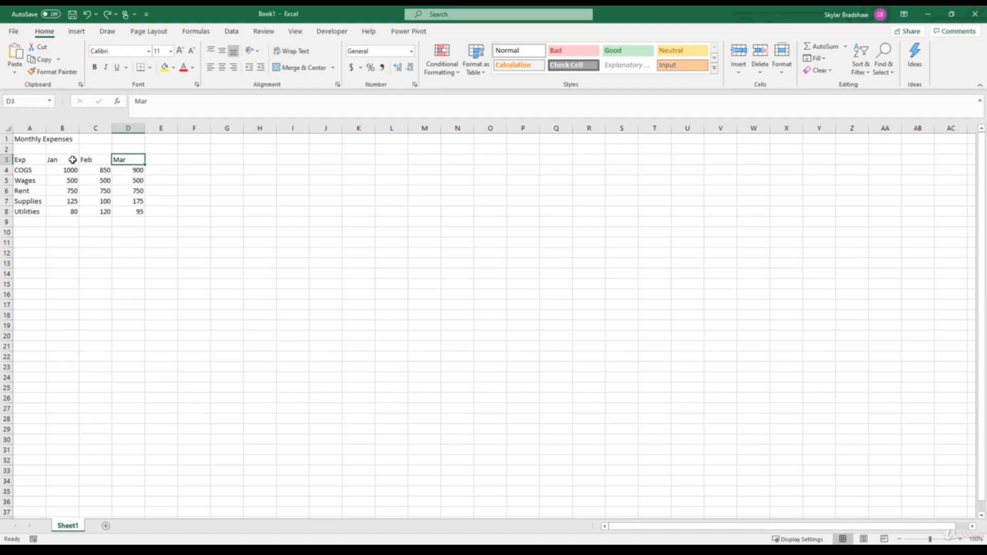
click(72, 160)
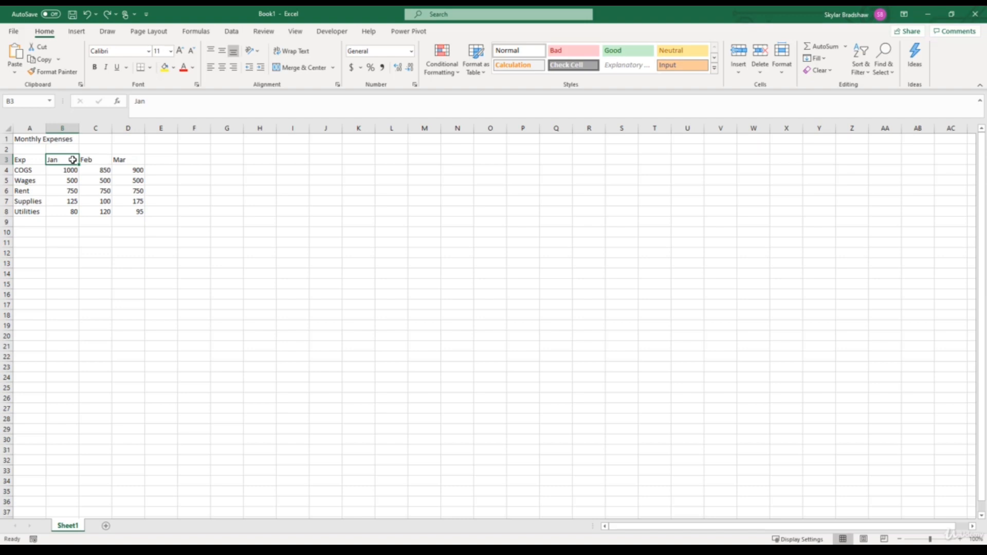
text(1/)
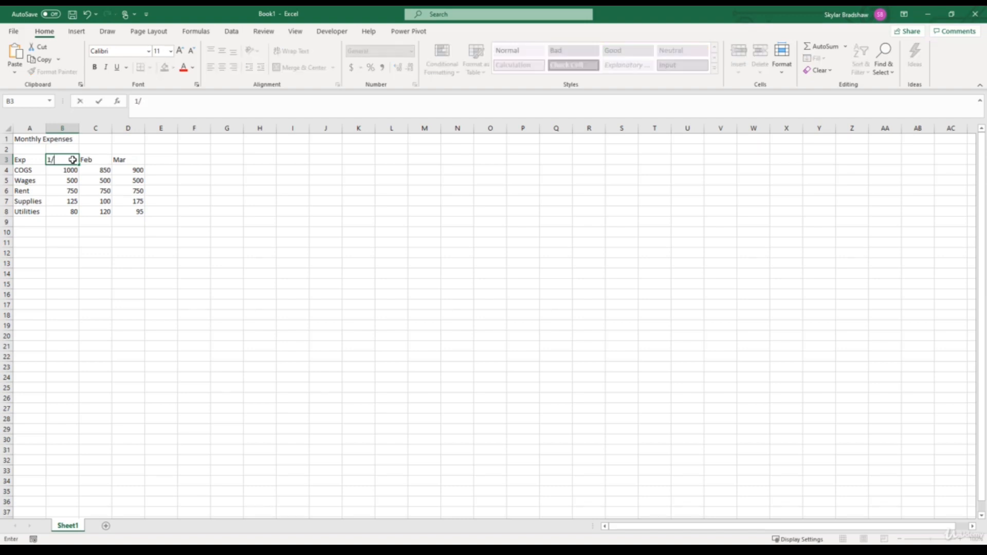
text(1/2020)
key(Return)
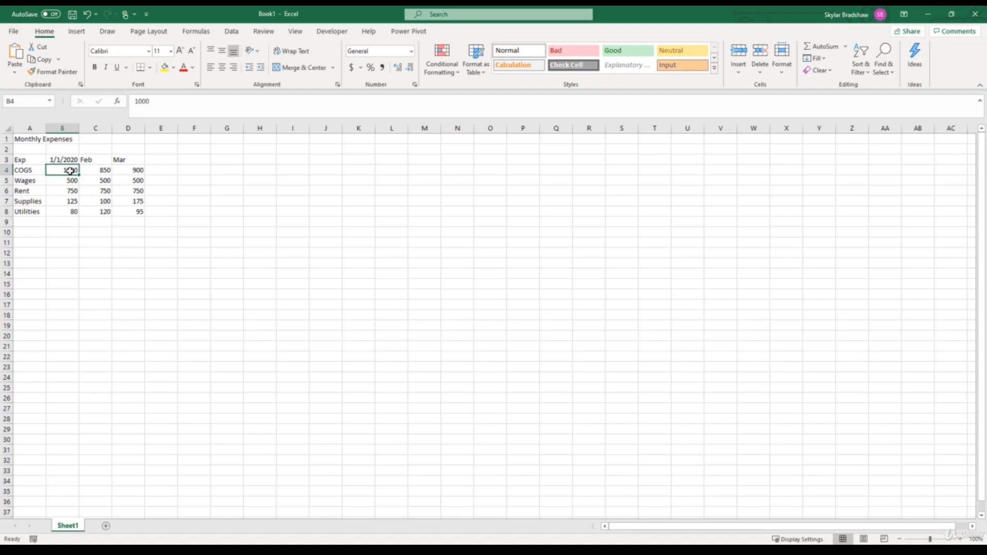
click(86, 14)
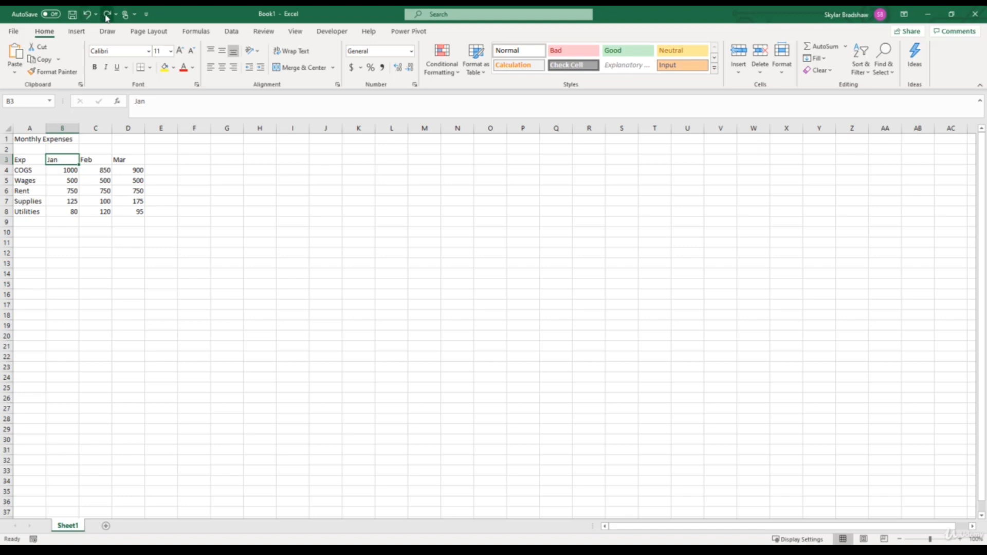
click(106, 16)
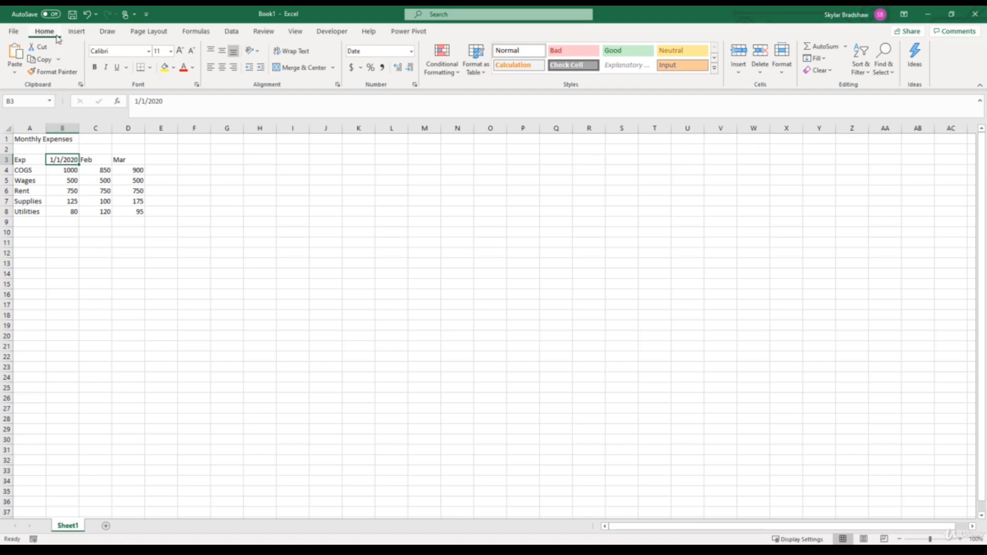
Open the full number format settings for cell B3 and try the date types 14-Mar and Mar-12
click(411, 54)
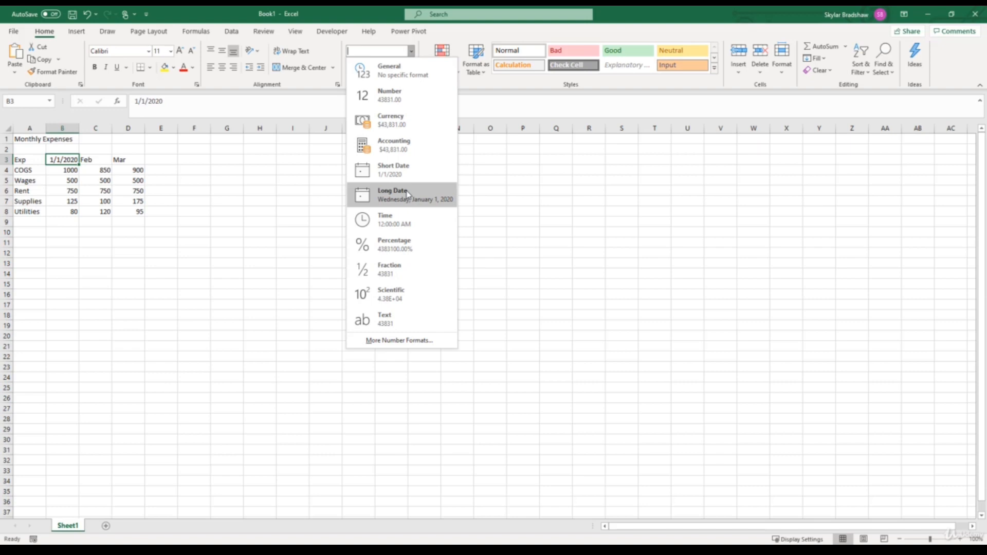
click(411, 340)
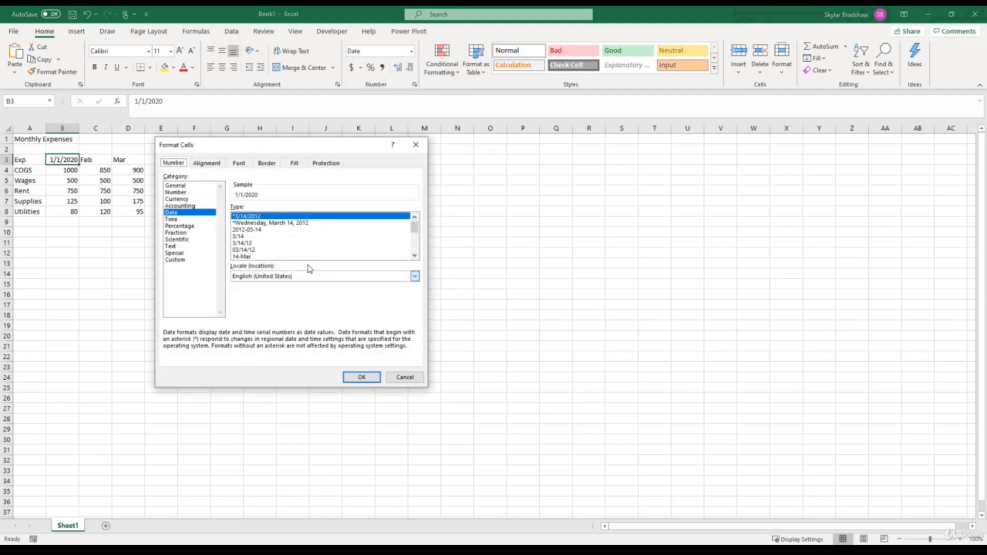
click(189, 215)
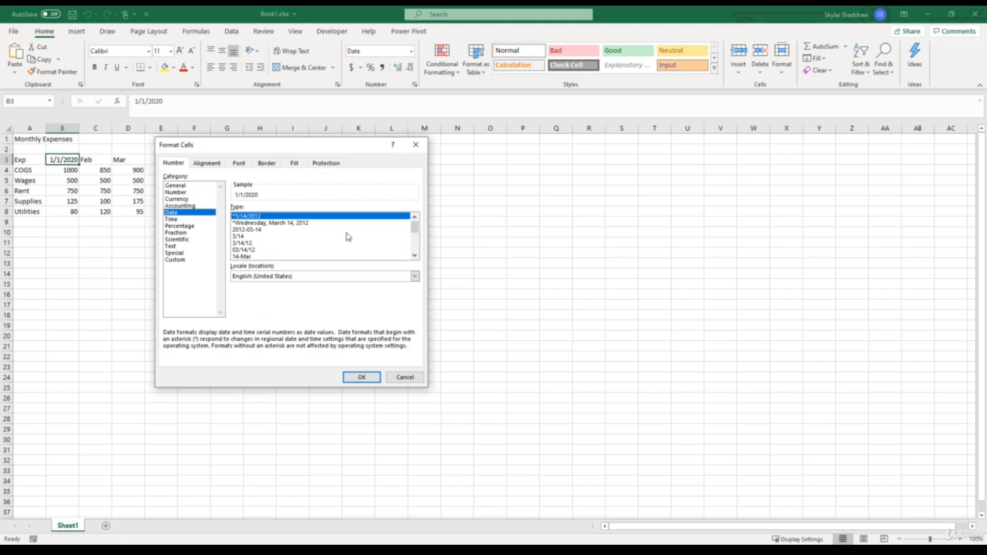
drag(413, 226, 382, 238)
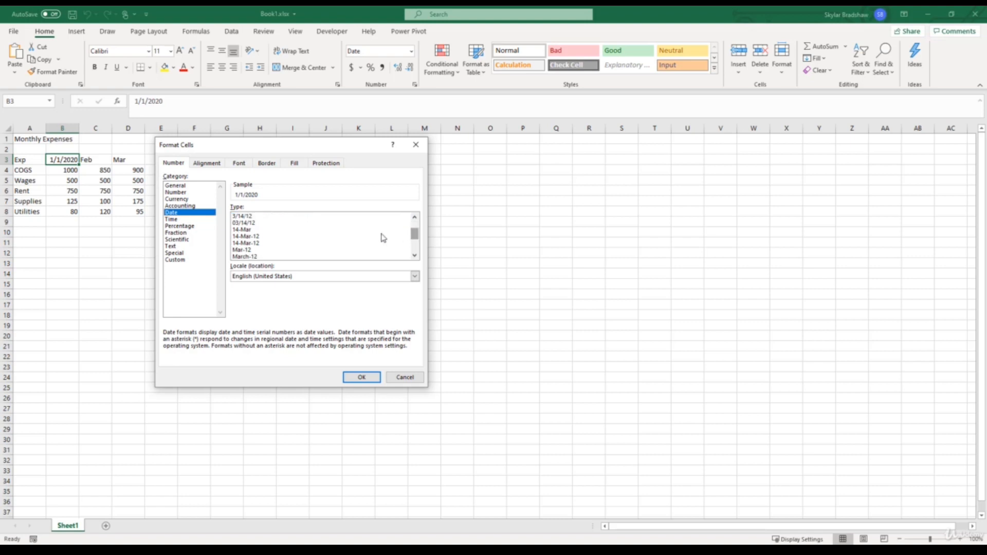
click(236, 230)
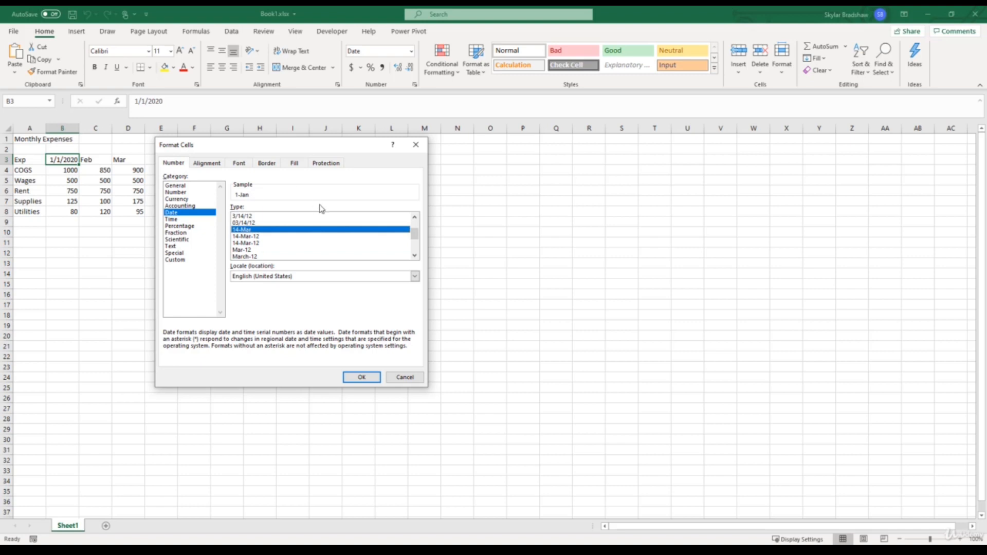
scroll(415, 236, down, 1)
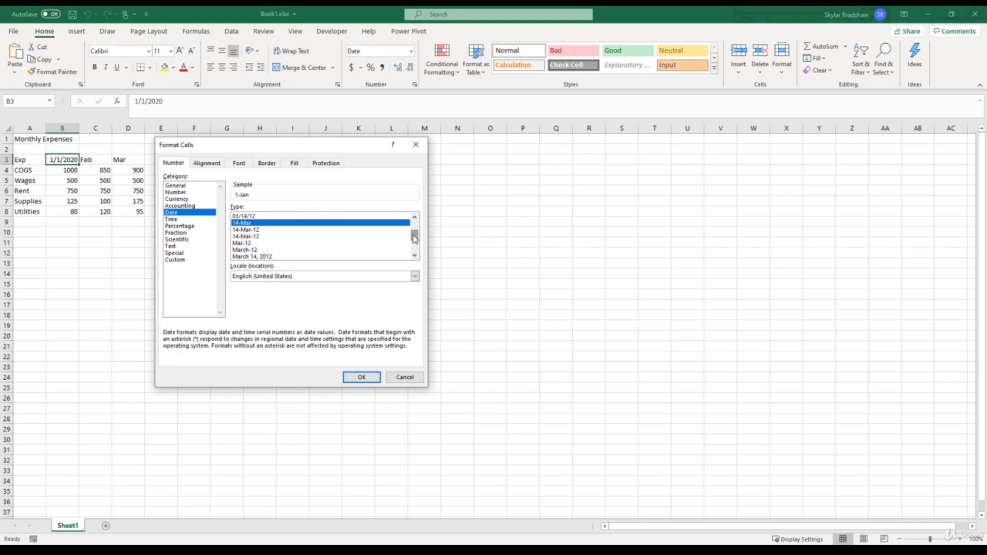
click(250, 244)
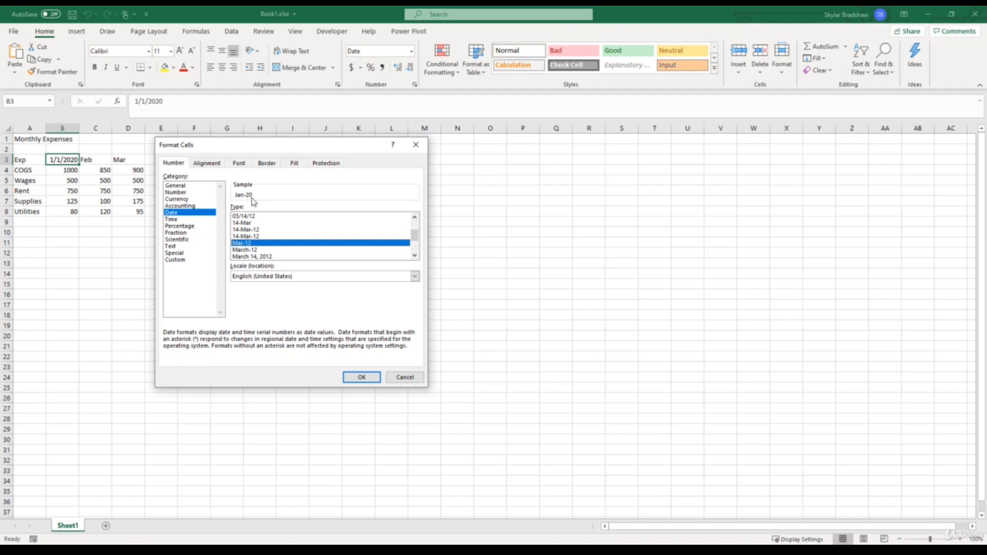
Apply the custom number format mmm-yyyy to the date in cell B3
click(183, 261)
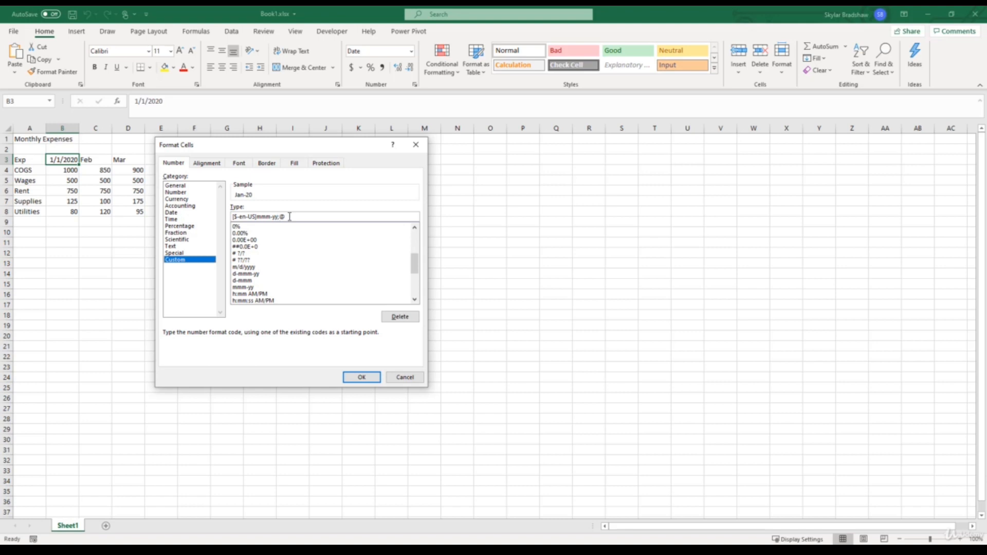
drag(289, 216, 215, 216)
text(mmm-yyyy)
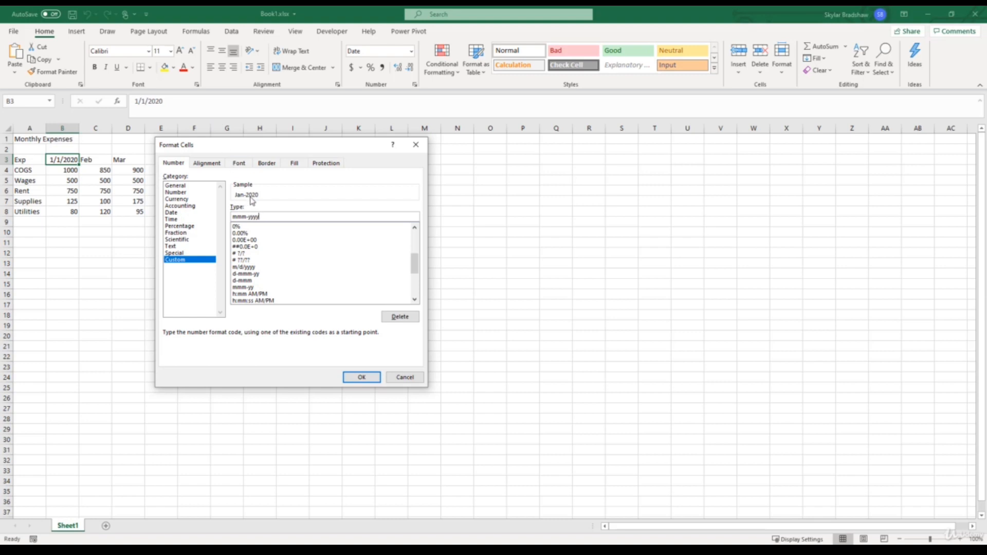
click(360, 377)
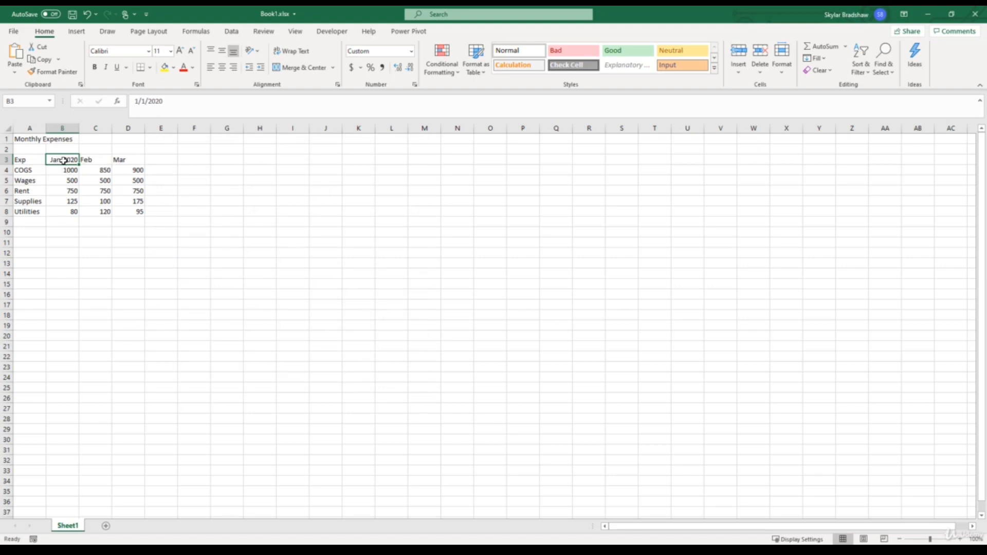
Extend the month series from cell B3 across to D3, replacing the Feb and Mar text headers
click(93, 160)
click(127, 160)
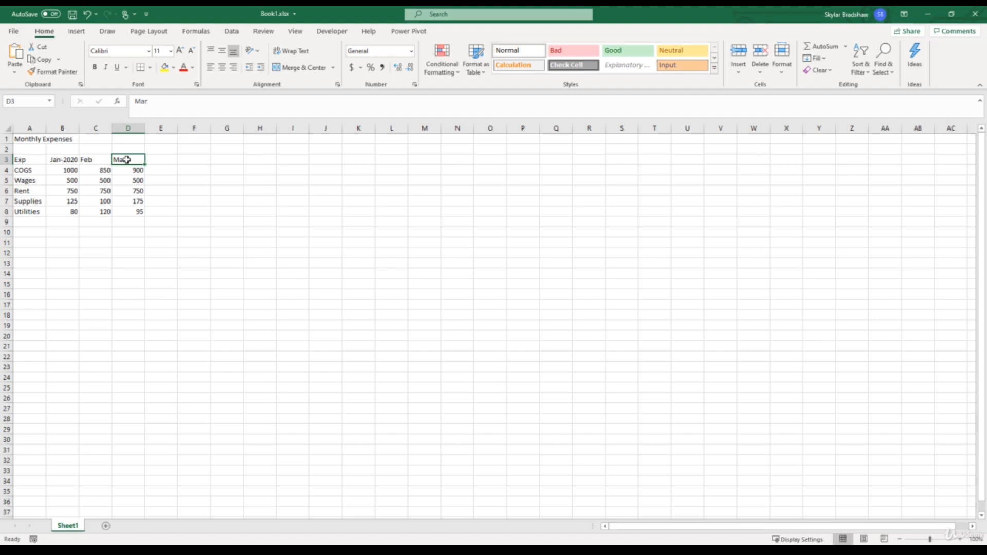
click(62, 160)
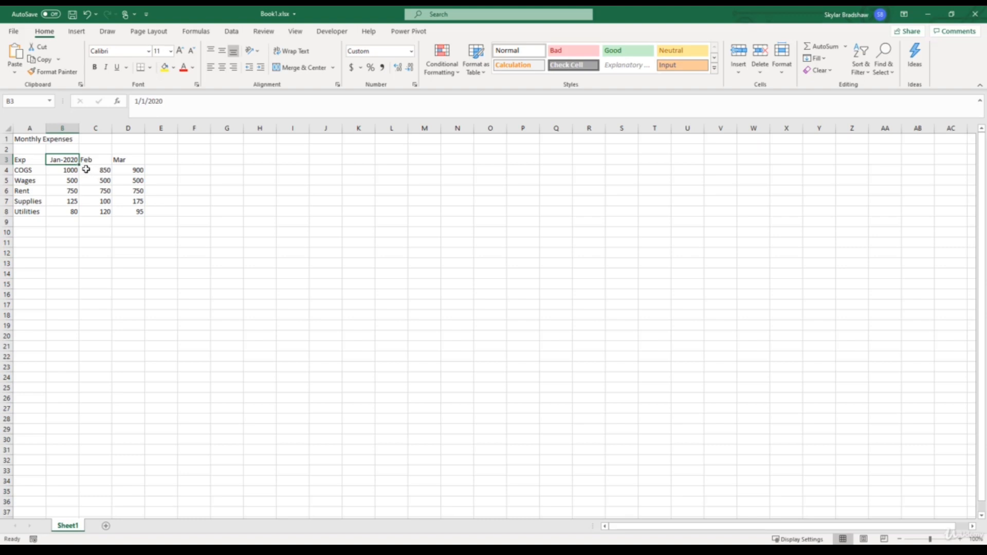
drag(79, 165, 134, 163)
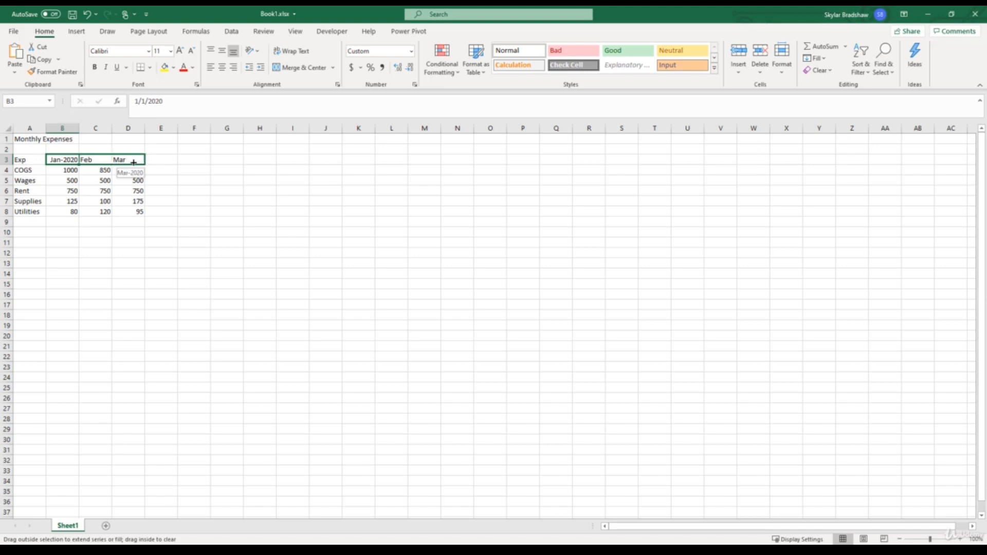
drag(134, 162, 138, 163)
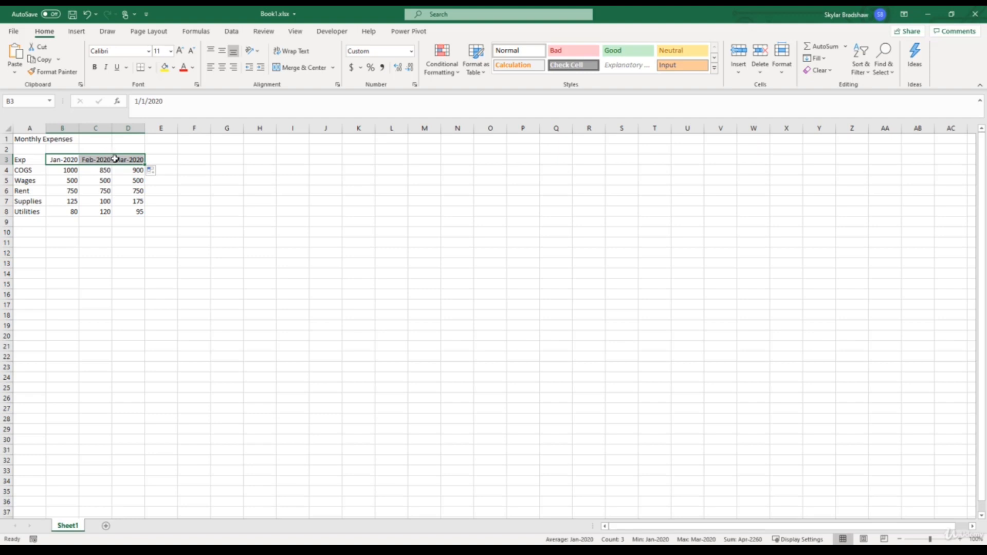
Enter 1 in cell F4 and fill it down to F10
click(201, 170)
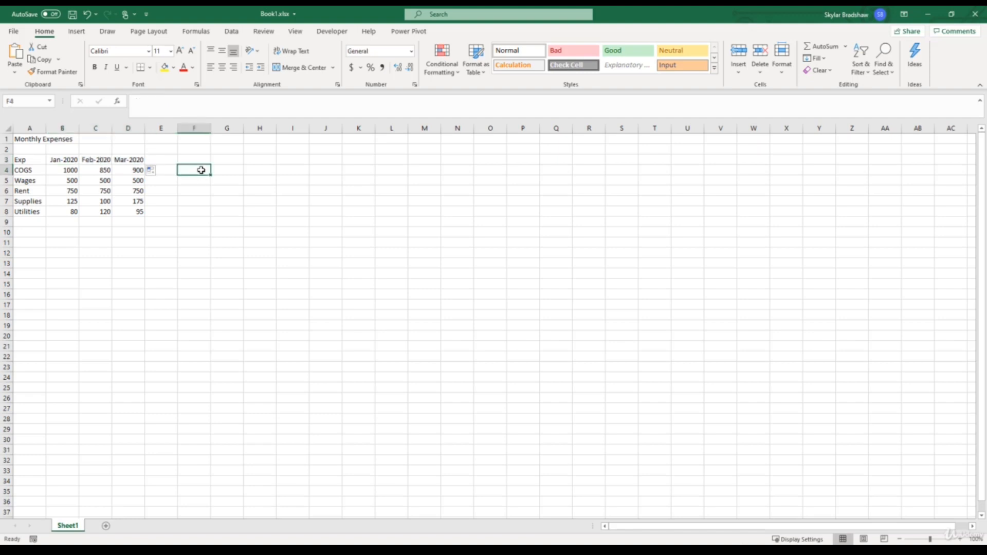
text(1)
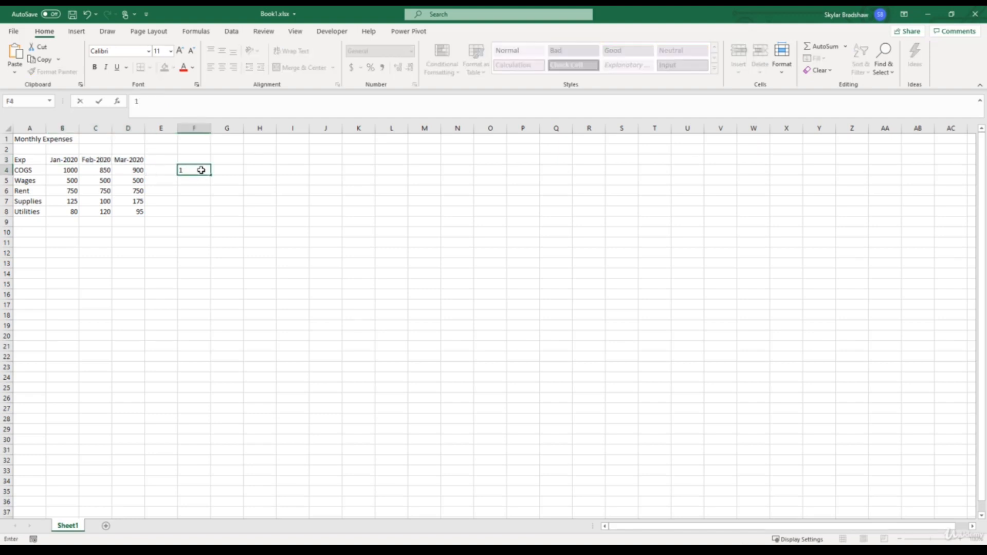
key(Return)
click(201, 170)
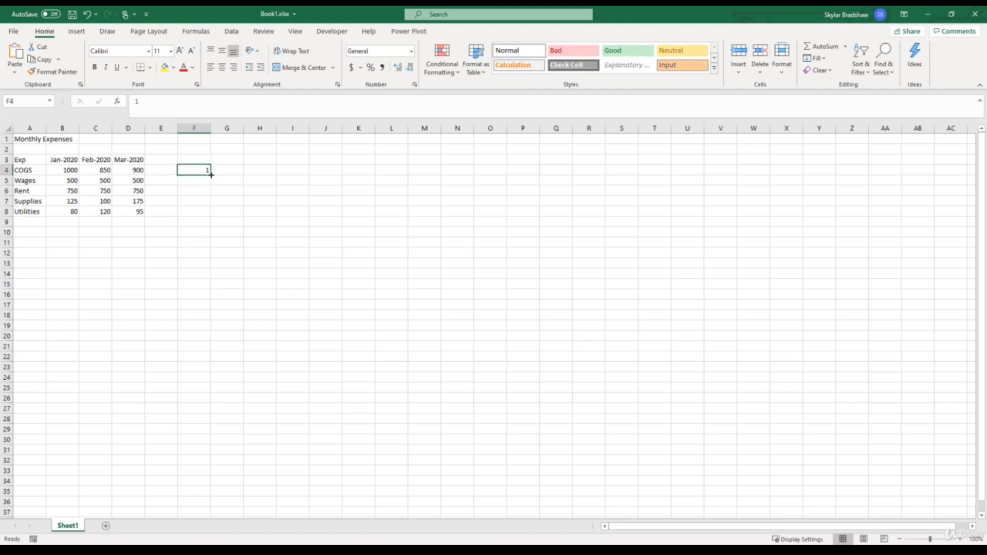
drag(210, 174, 204, 242)
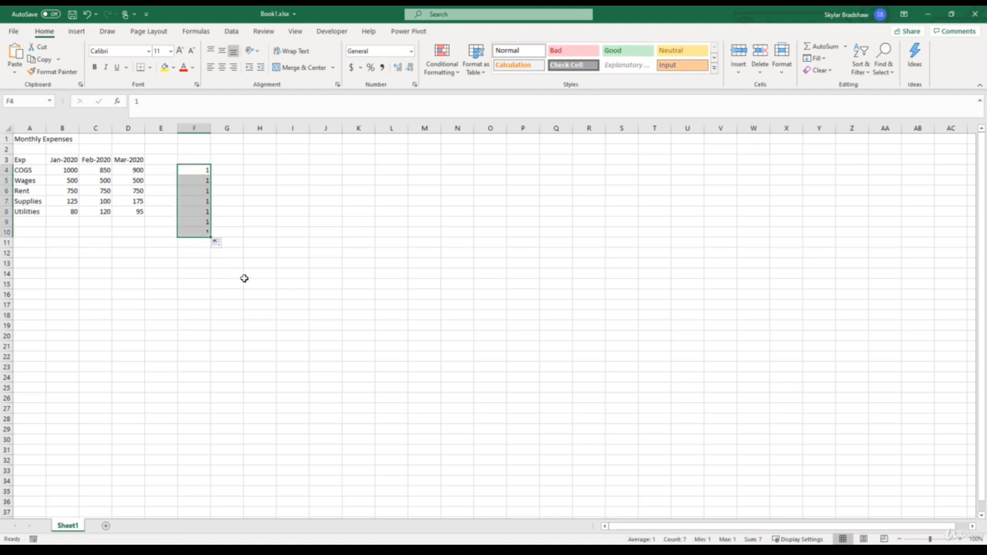
Clear the filled numbers from cells F4 to F10
click(226, 193)
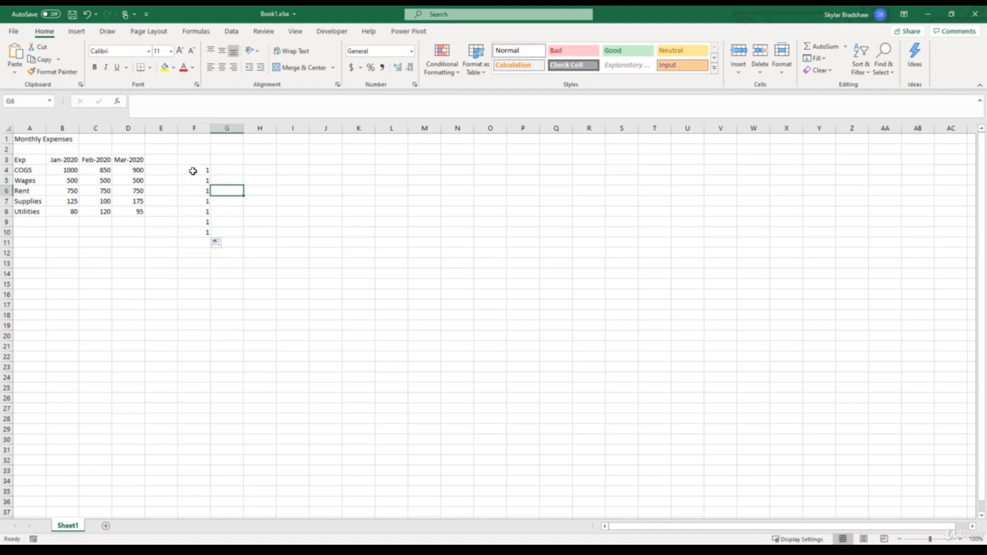
click(192, 170)
drag(192, 170, 195, 232)
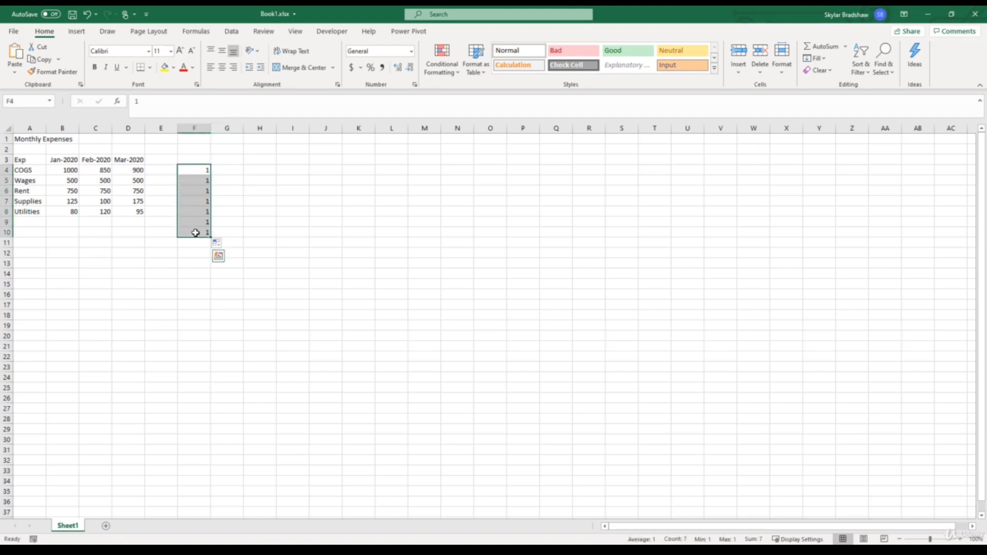
key(Delete)
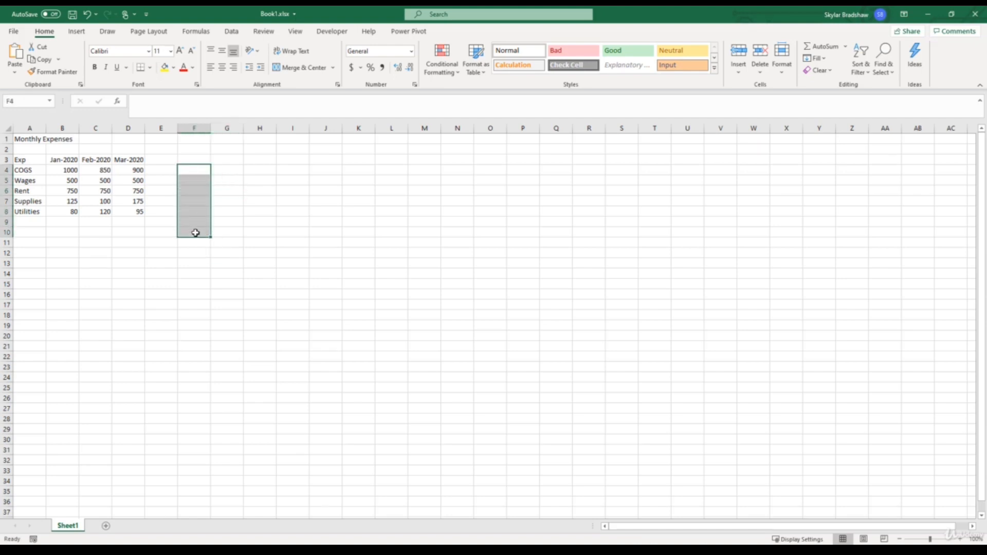
Enter 1, 2 and 3 in cells F4 to F6 and extend the number series down to F12
click(192, 169)
text(1)
key(Return)
text(2)
key(Return)
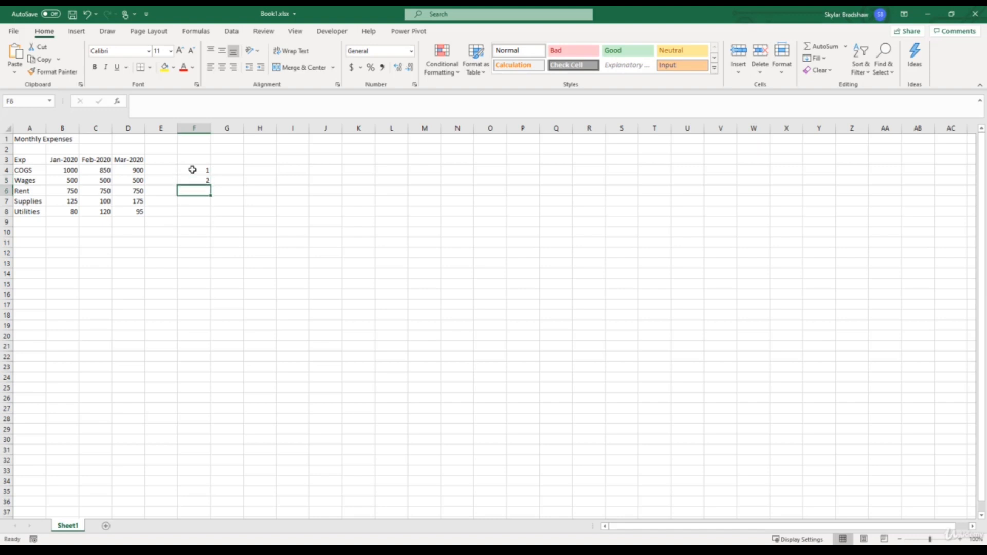
text(3)
key(Return)
drag(192, 170, 209, 260)
Clear the number series from cells F4 to F12
click(199, 170)
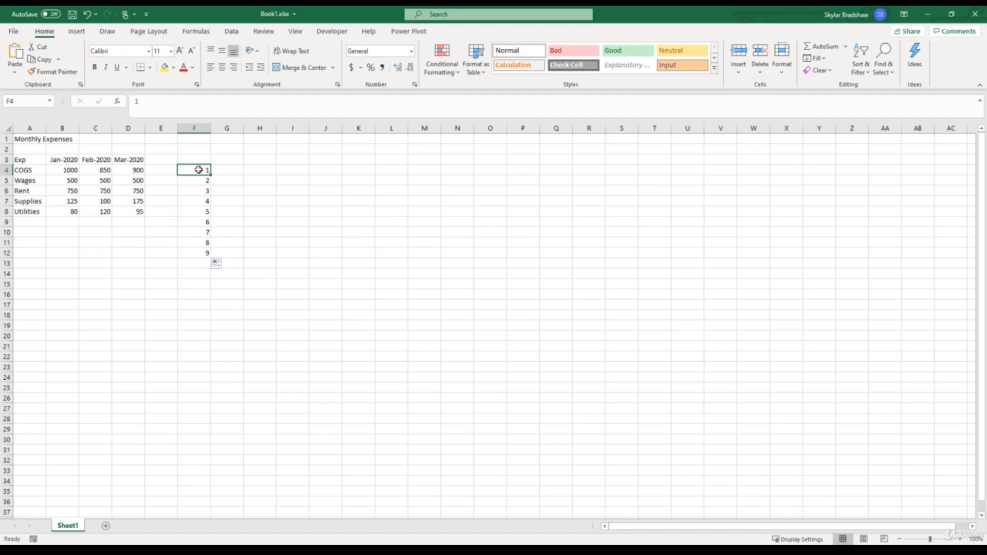
drag(198, 170, 198, 251)
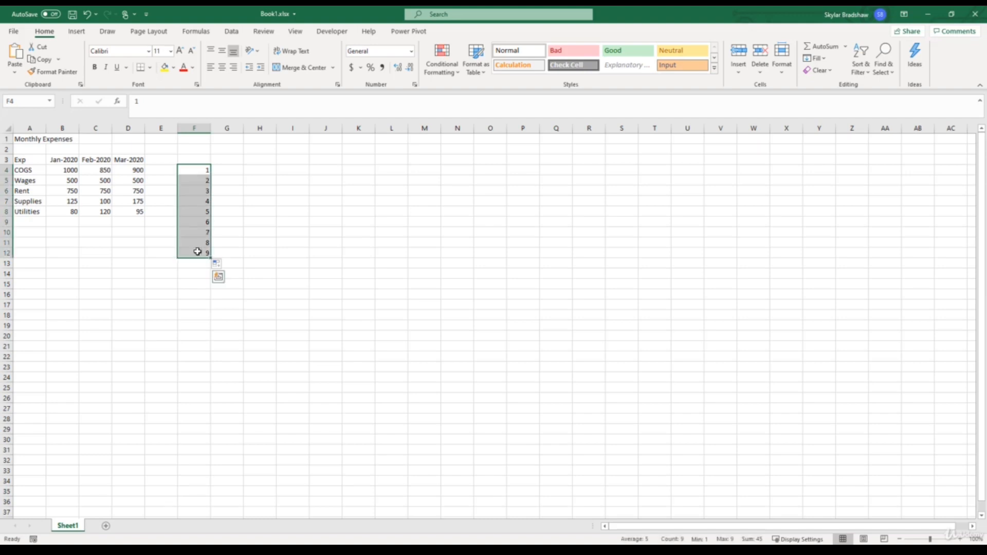
key(Delete)
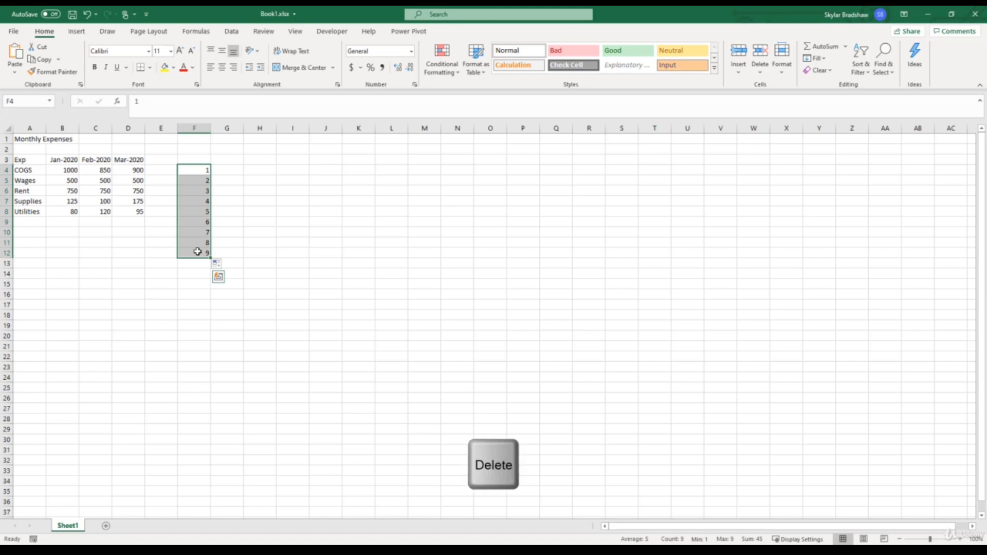
click(230, 171)
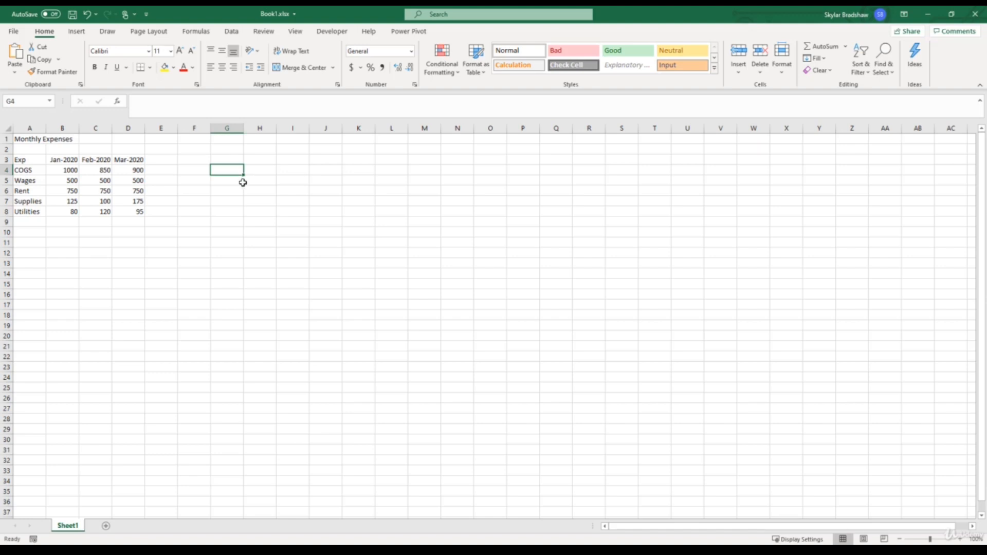
Save the workbook to the Desktop under the name Monthly Exp, replacing the existing file
click(14, 31)
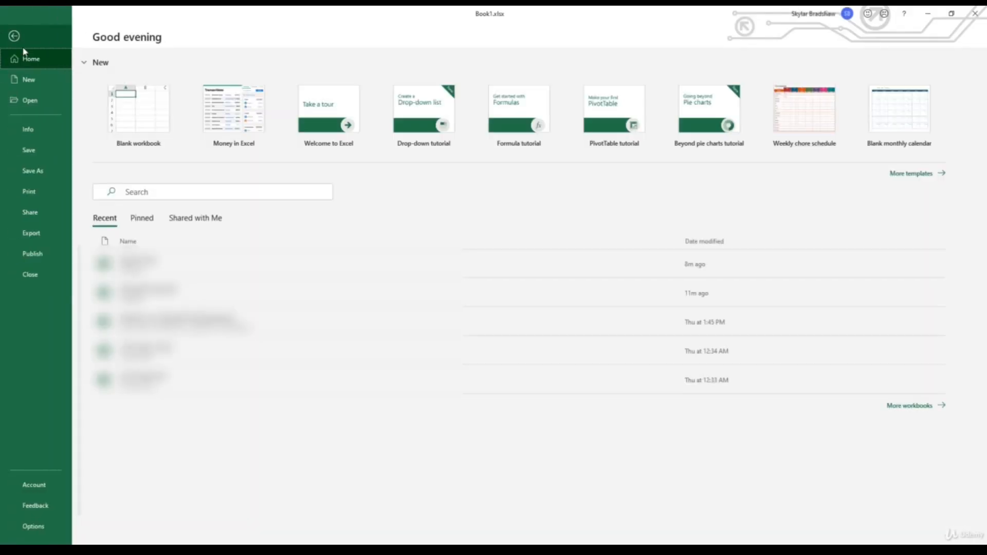
click(45, 170)
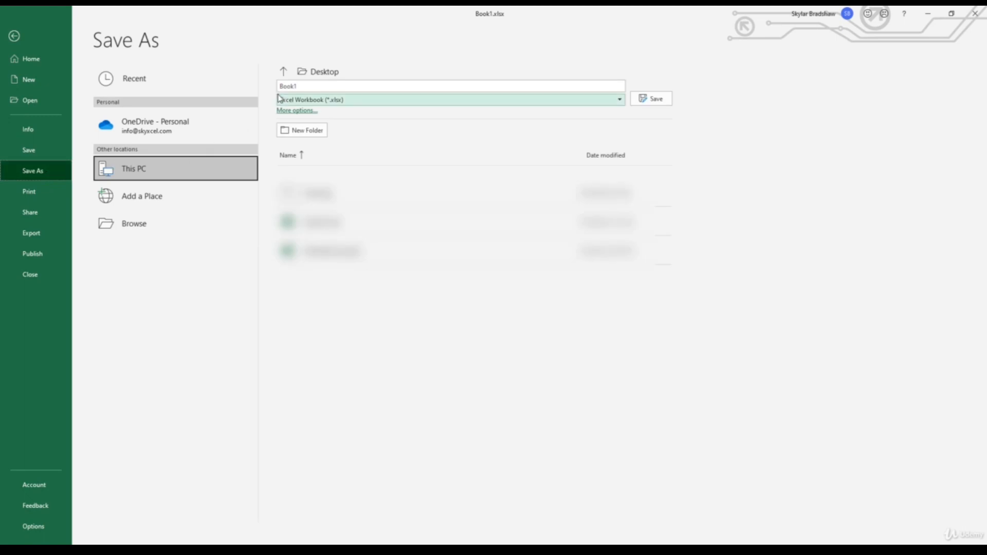
drag(307, 86, 270, 92)
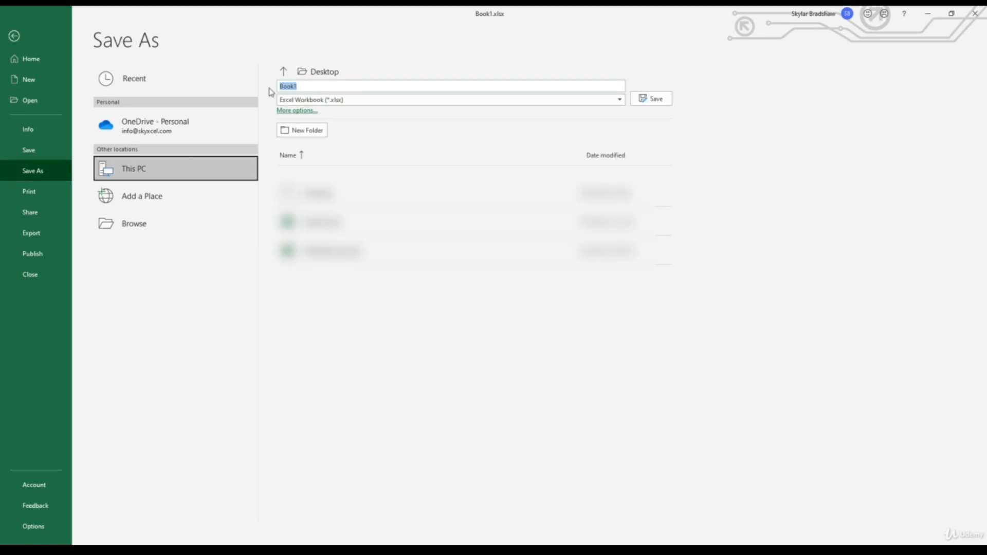
text(Monthly Exp)
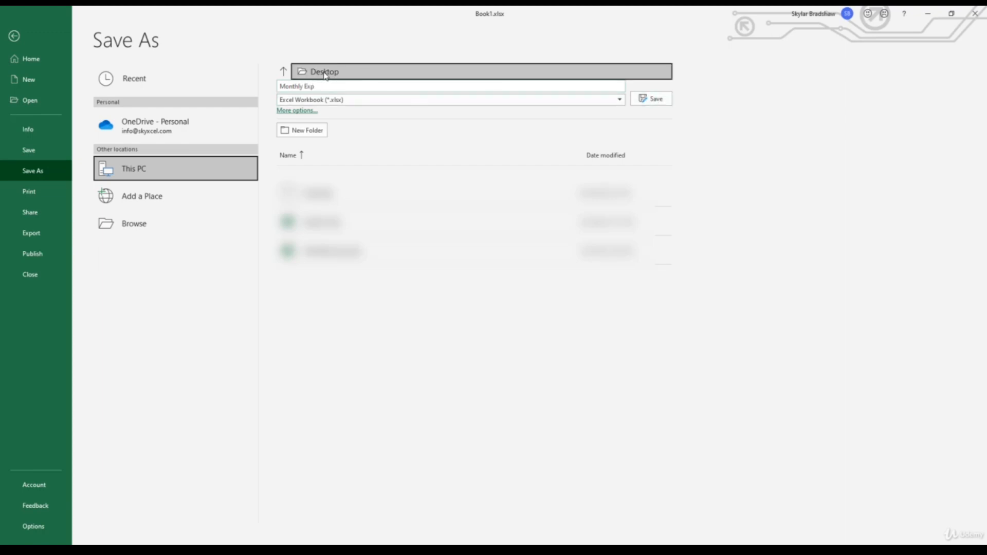
click(646, 101)
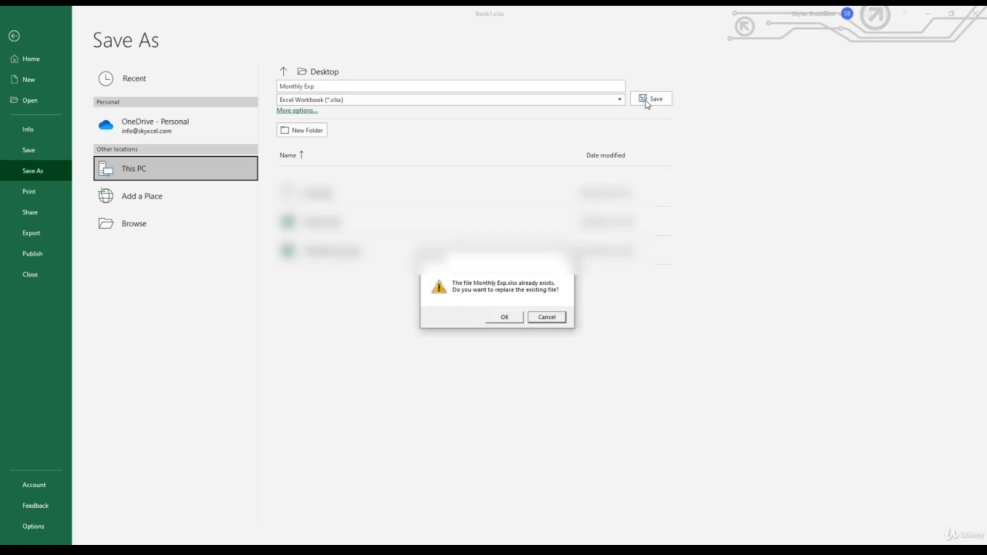
click(505, 317)
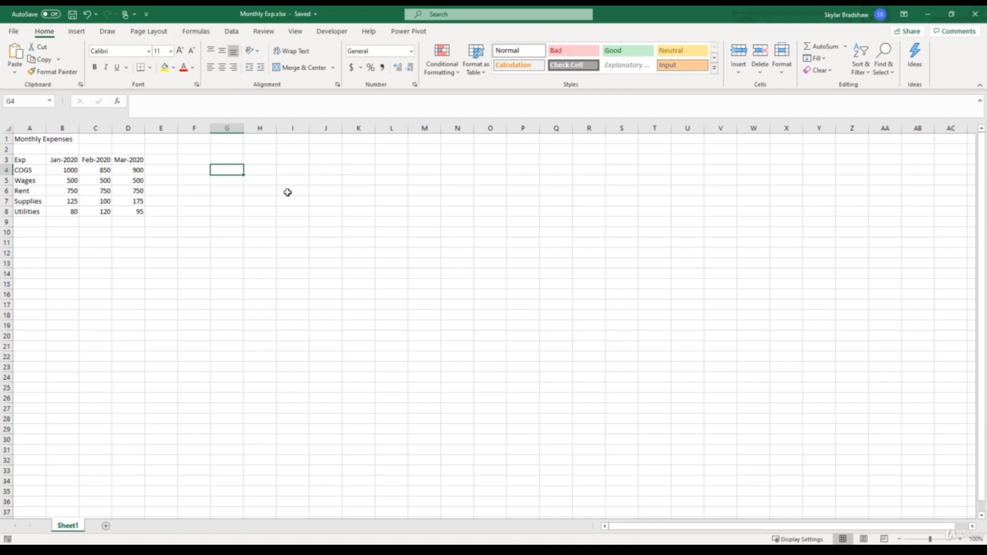